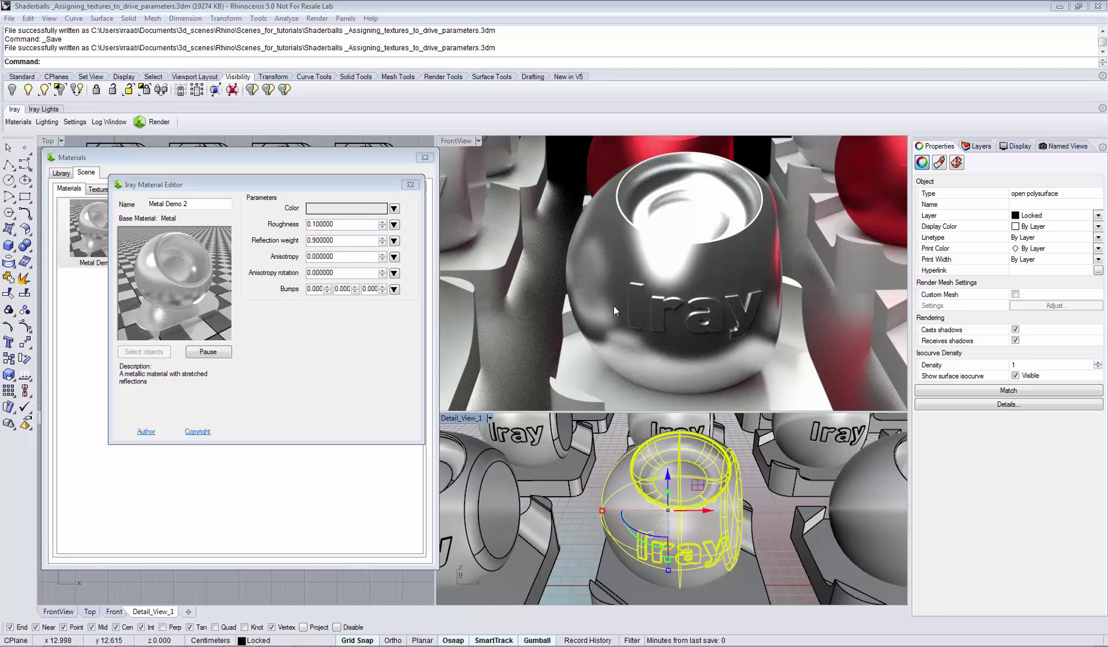
Step Metal Demo 2's roughness down to 0.03, then back up to 0.06.
click(382, 228)
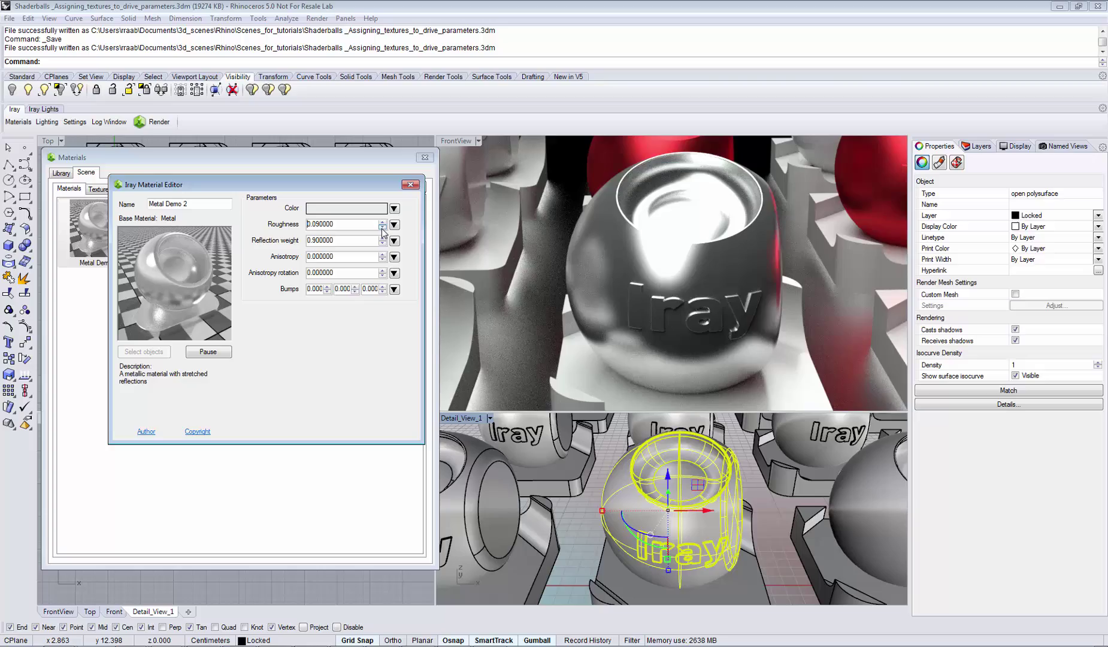
click(382, 228)
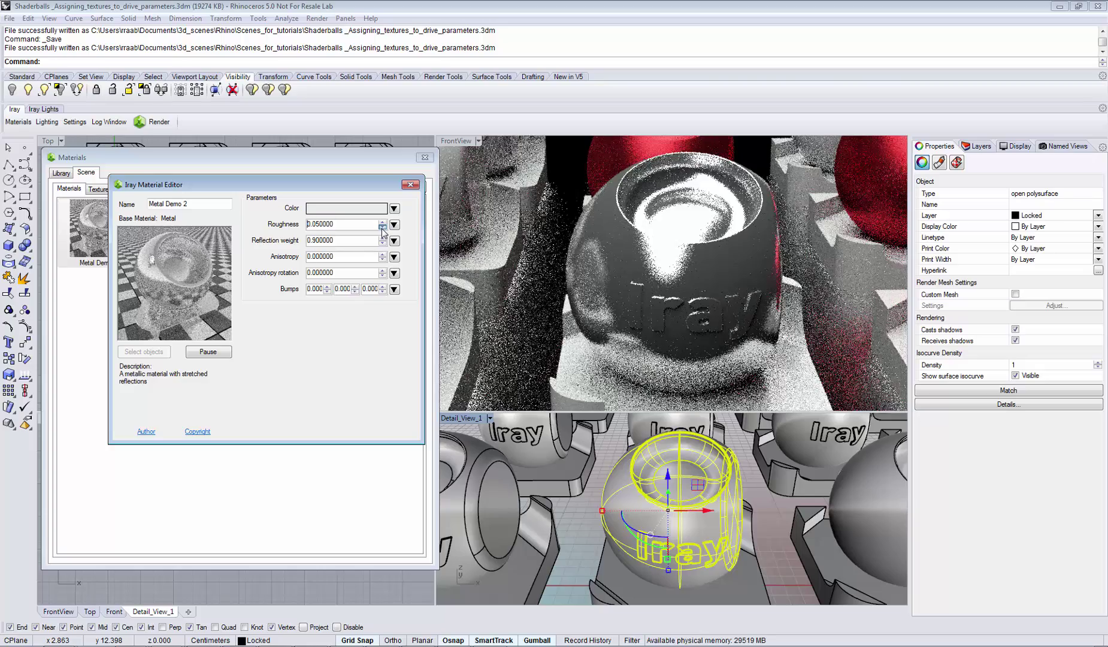
click(382, 228)
click(382, 228)
click(382, 228)
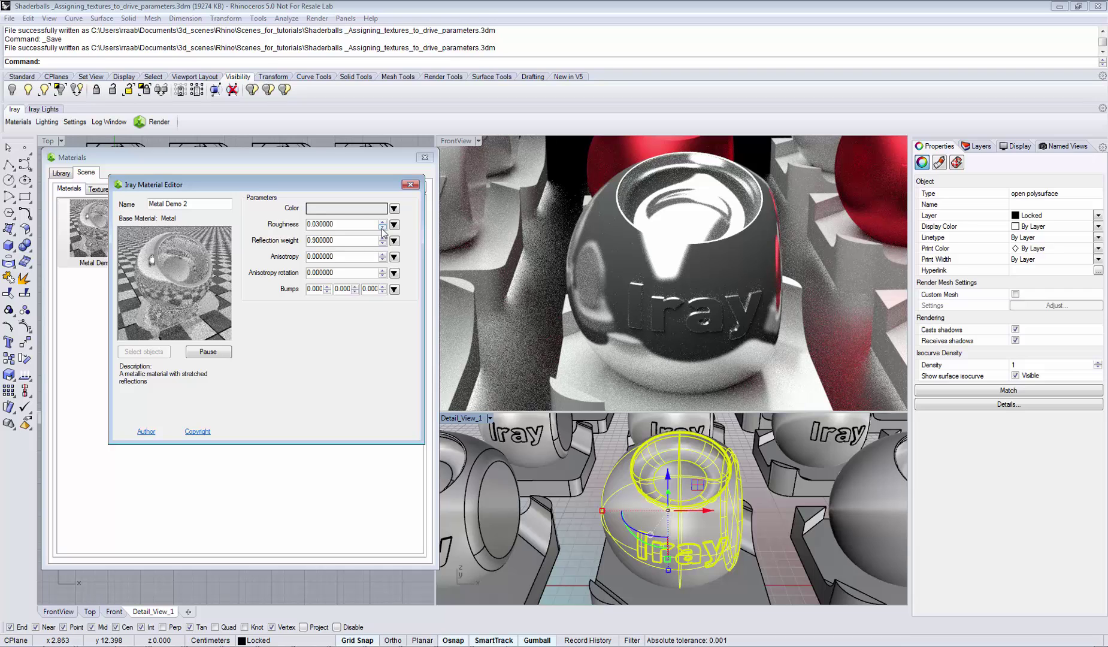
click(382, 222)
click(382, 222)
click(382, 222)
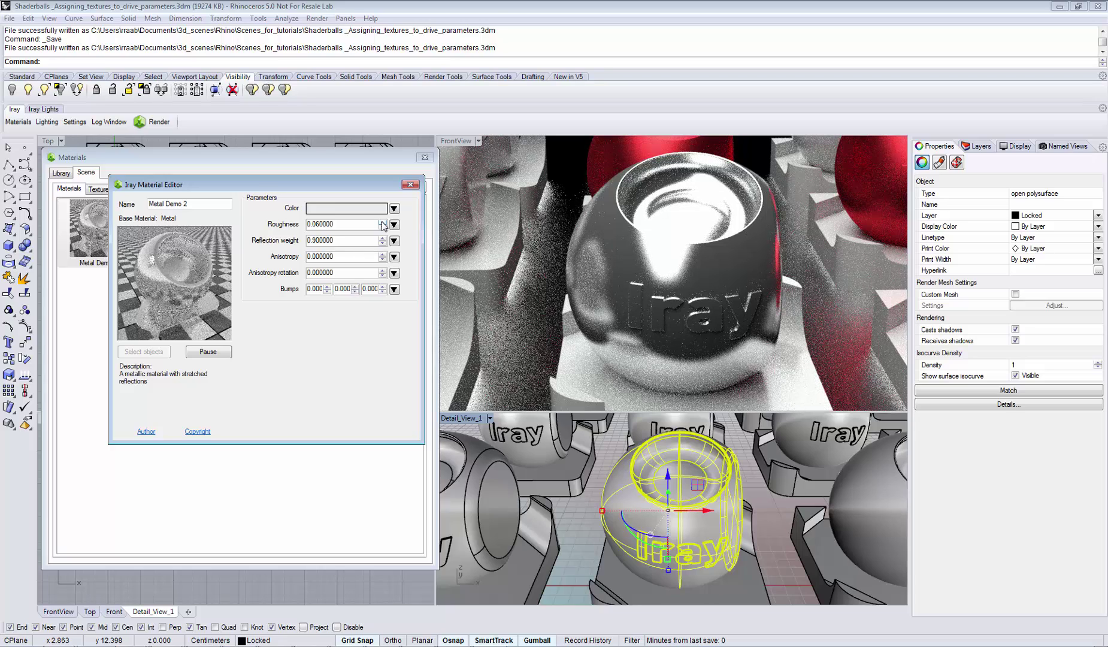
Drop Grunge_texture_01.png from the grunge and dirt folder onto the Roughness field.
key(alt+Tab)
key(alt+Tab)
key(alt+Tab)
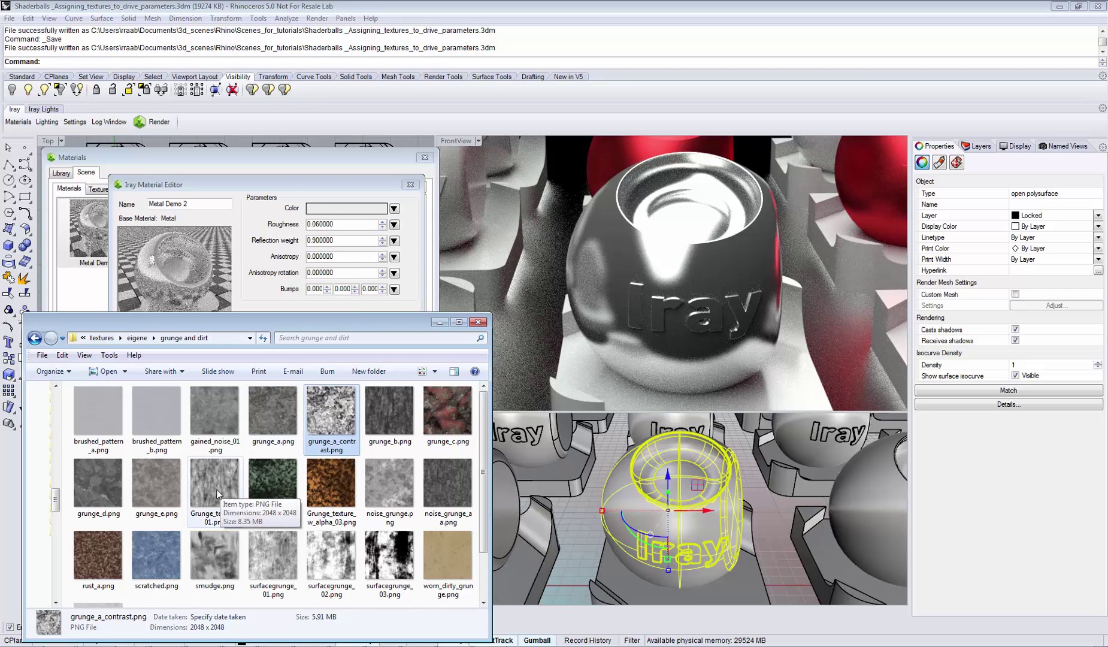
drag(217, 494, 339, 227)
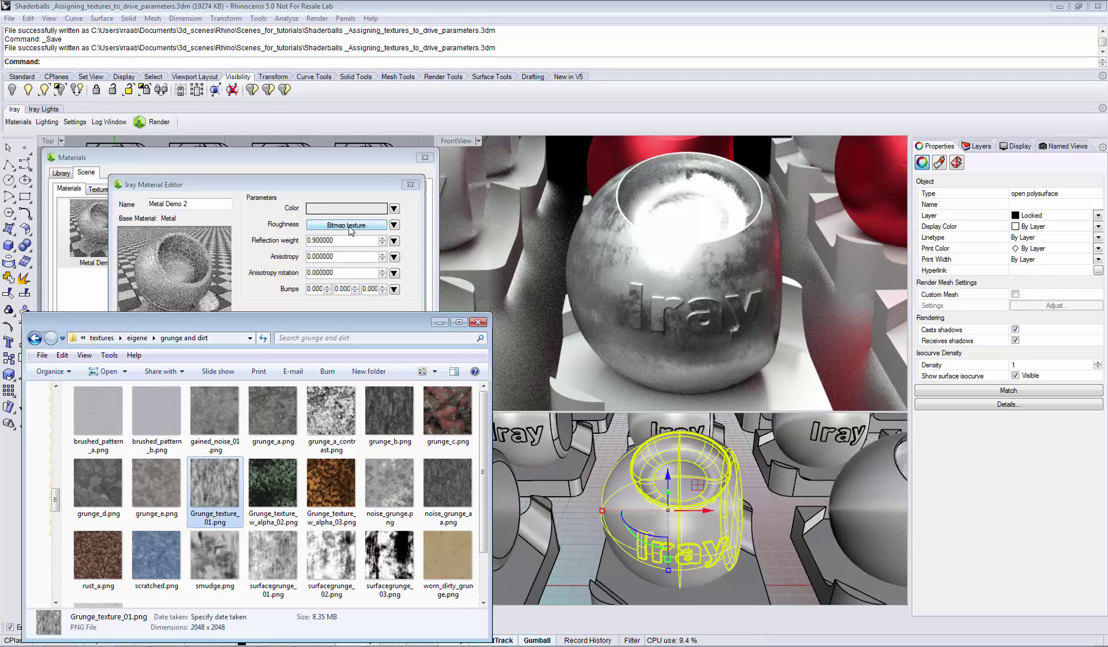
Set the Grunge_texture_01.png bitmap's Brightness to 0.5, leaving Invert image off.
click(337, 227)
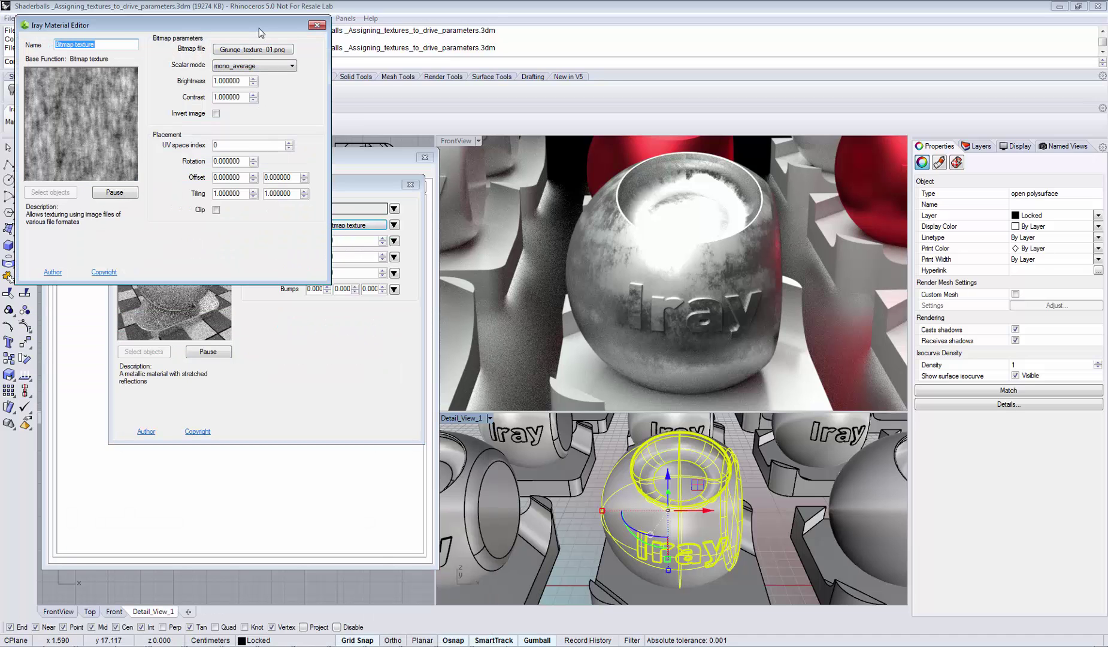
drag(258, 29, 356, 140)
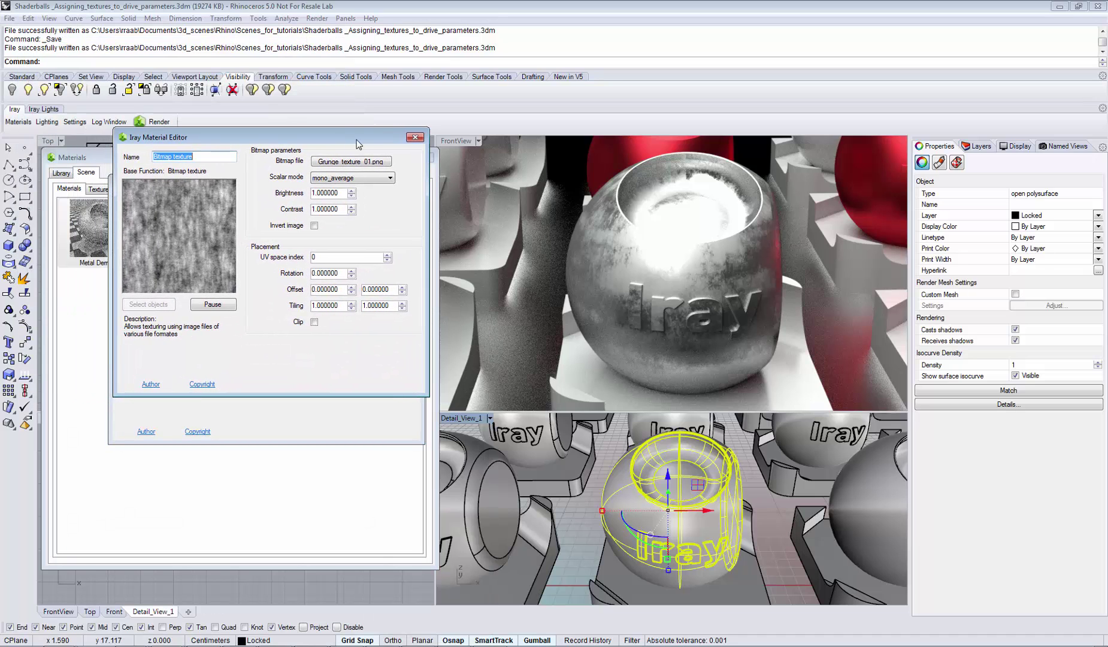
click(313, 226)
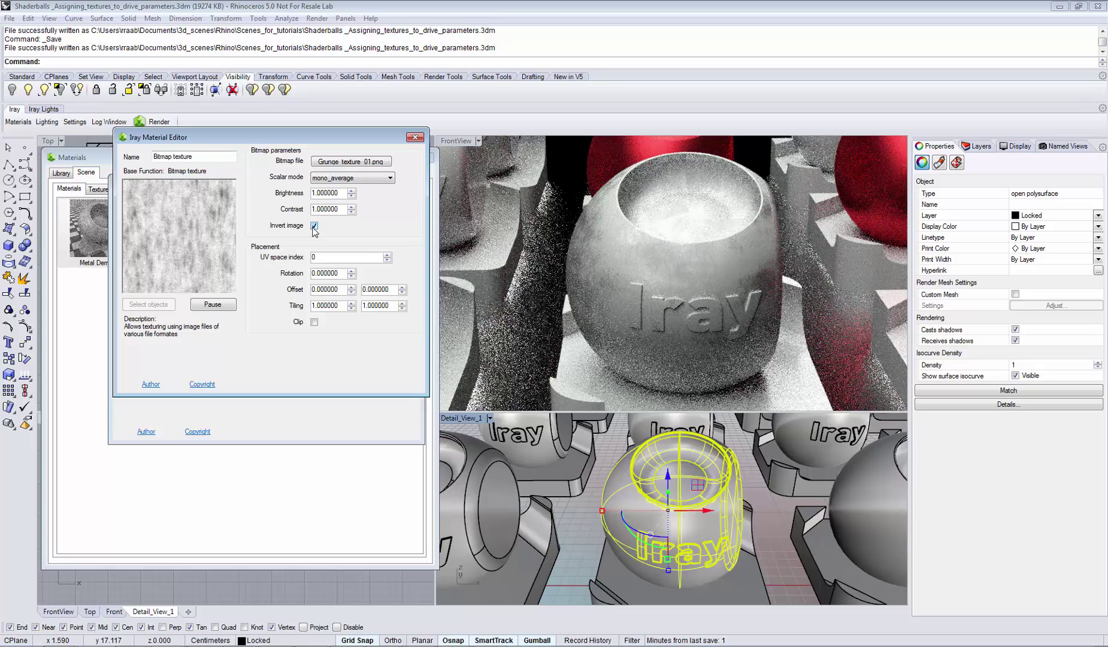
click(314, 226)
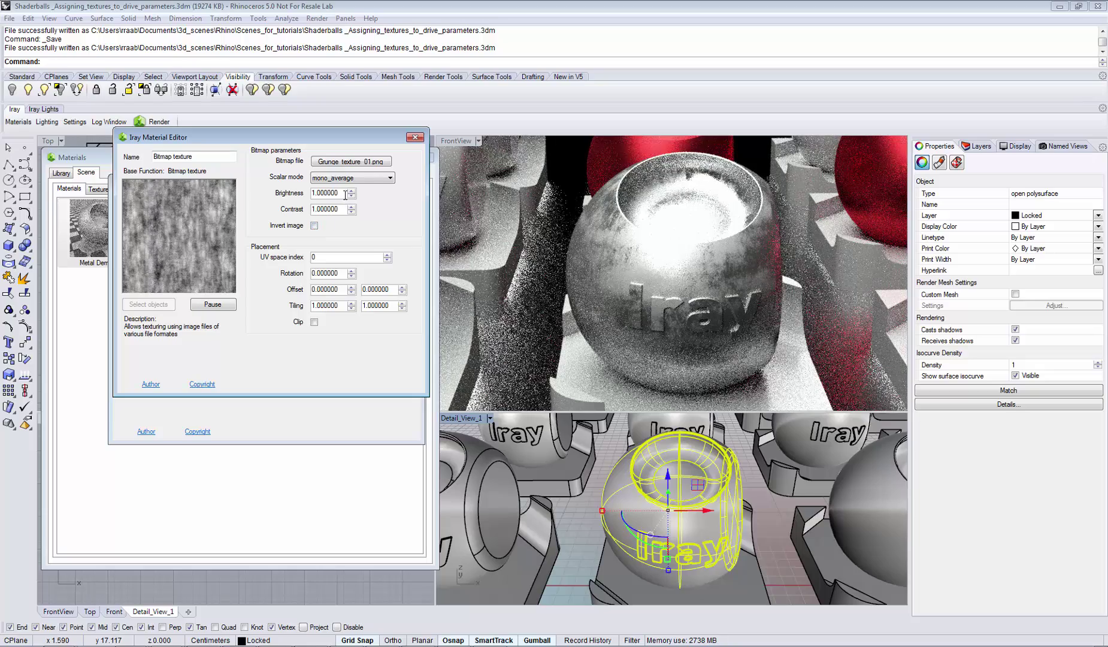
drag(345, 193, 294, 196)
text(0.5)
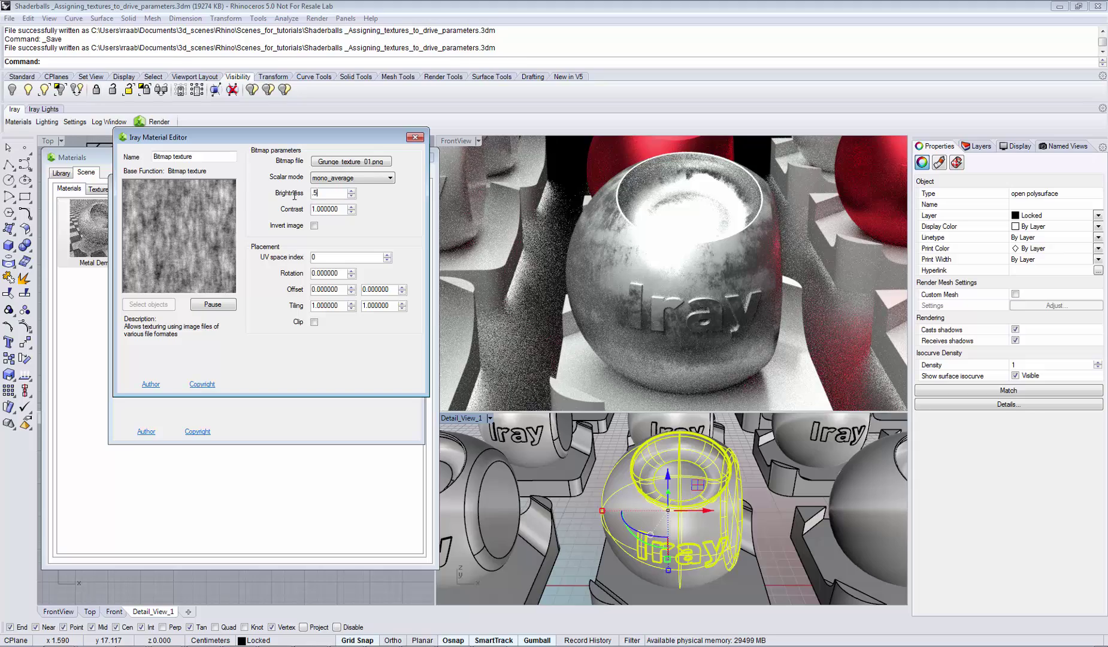
key(Return)
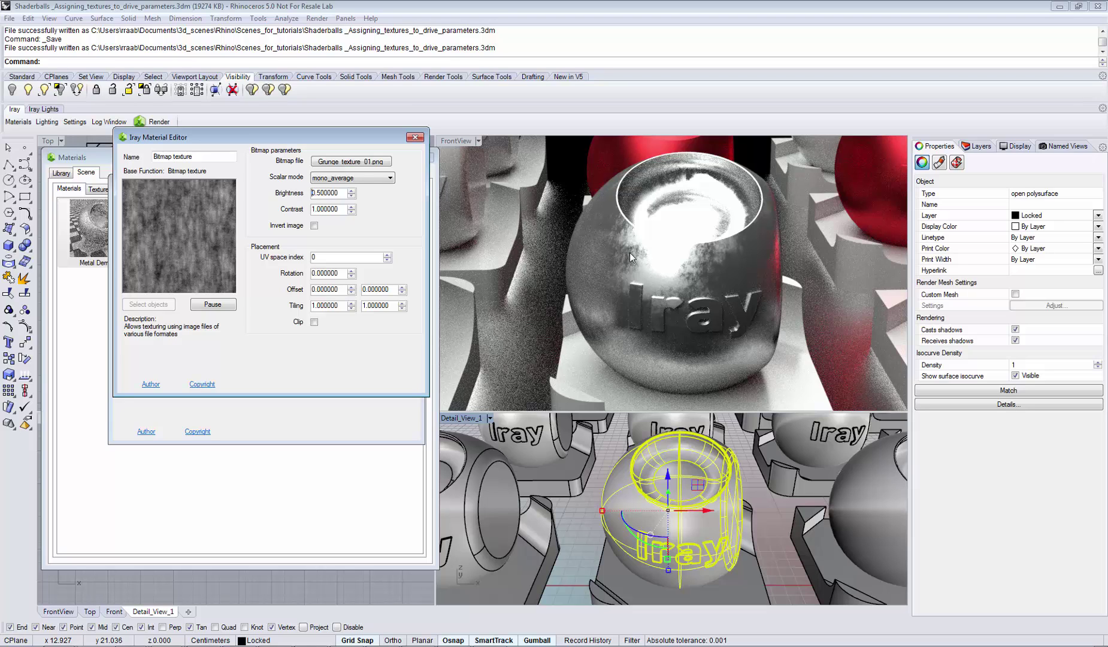
Close the bitmap settings and switch Roughness back to a constant 0.06.
click(414, 138)
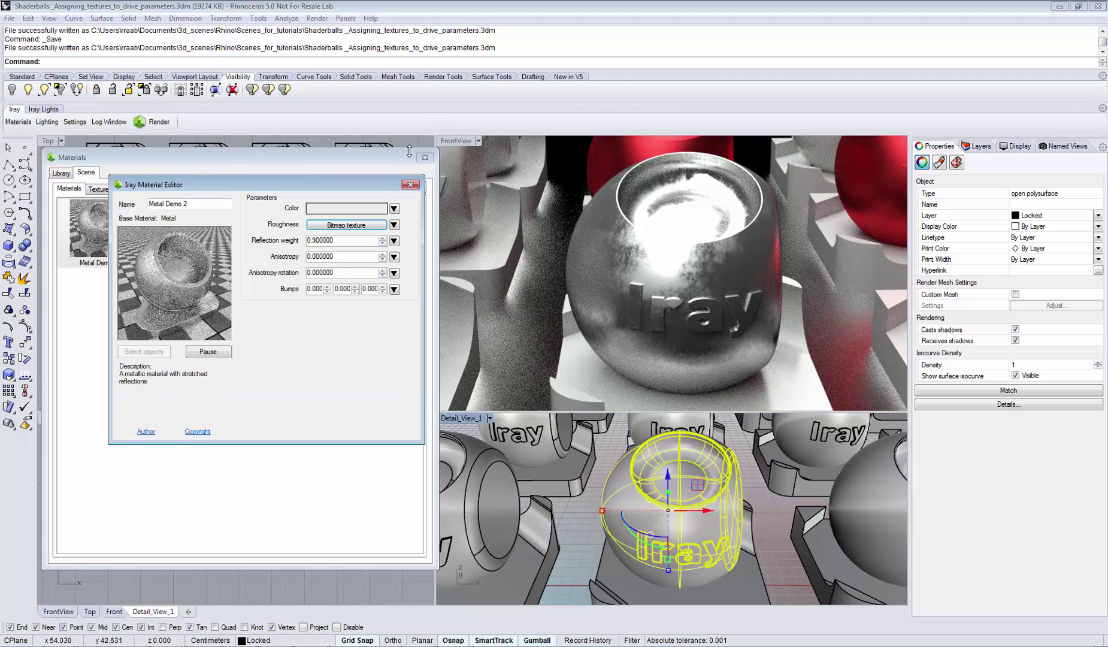
click(393, 225)
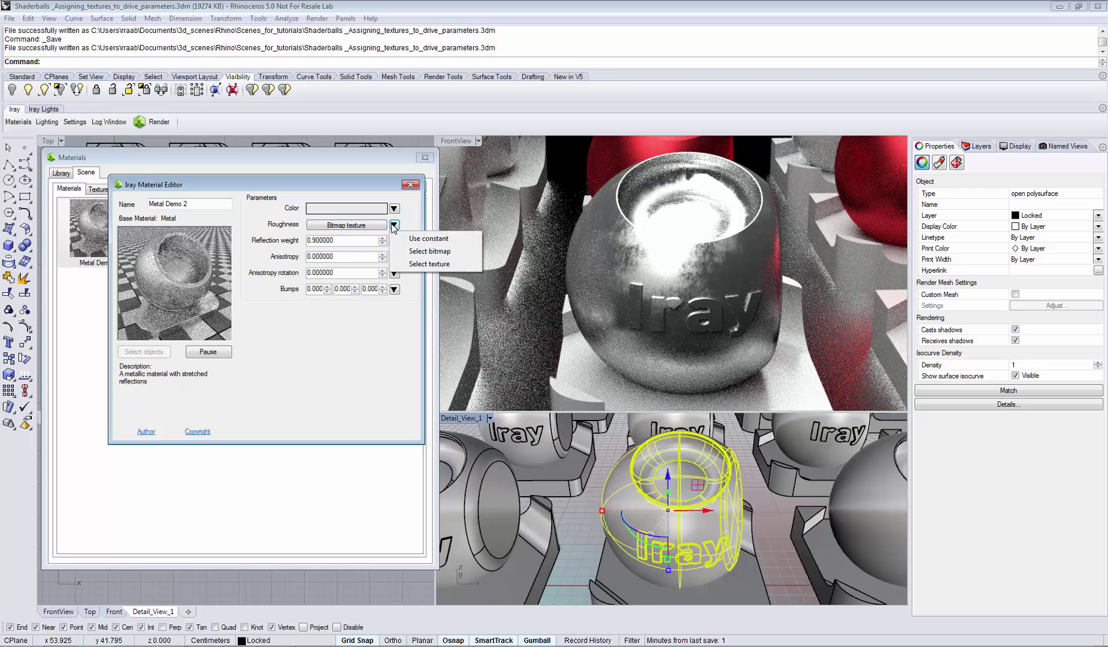
click(441, 241)
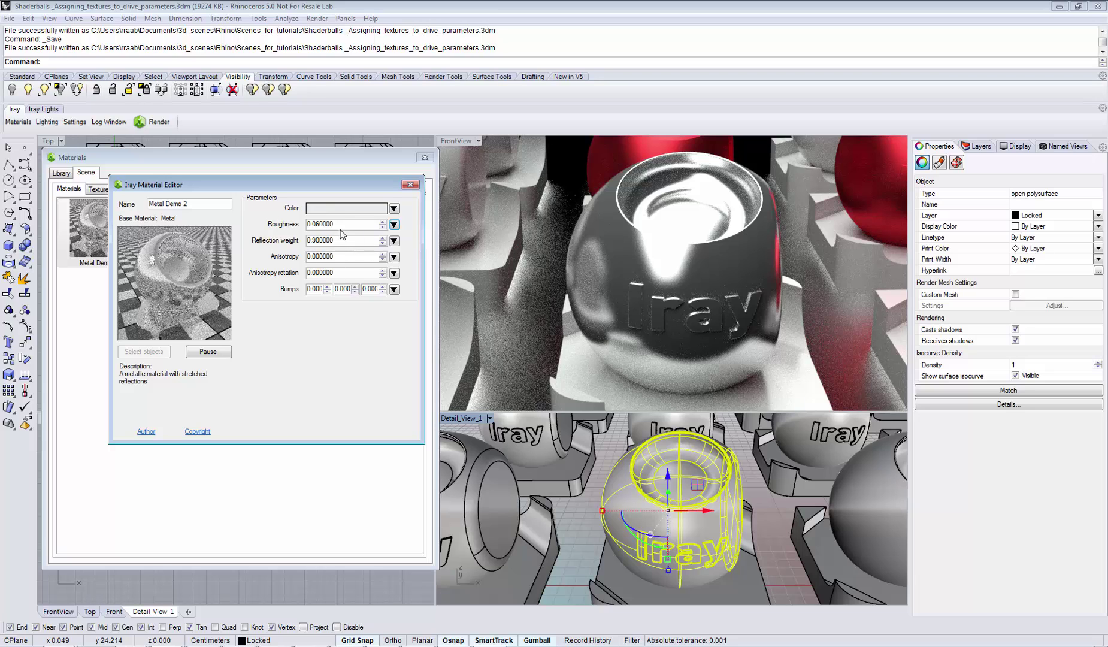
Assign the library Perlin noise texture from nvidia > core_definitions to the Color parameter.
click(394, 209)
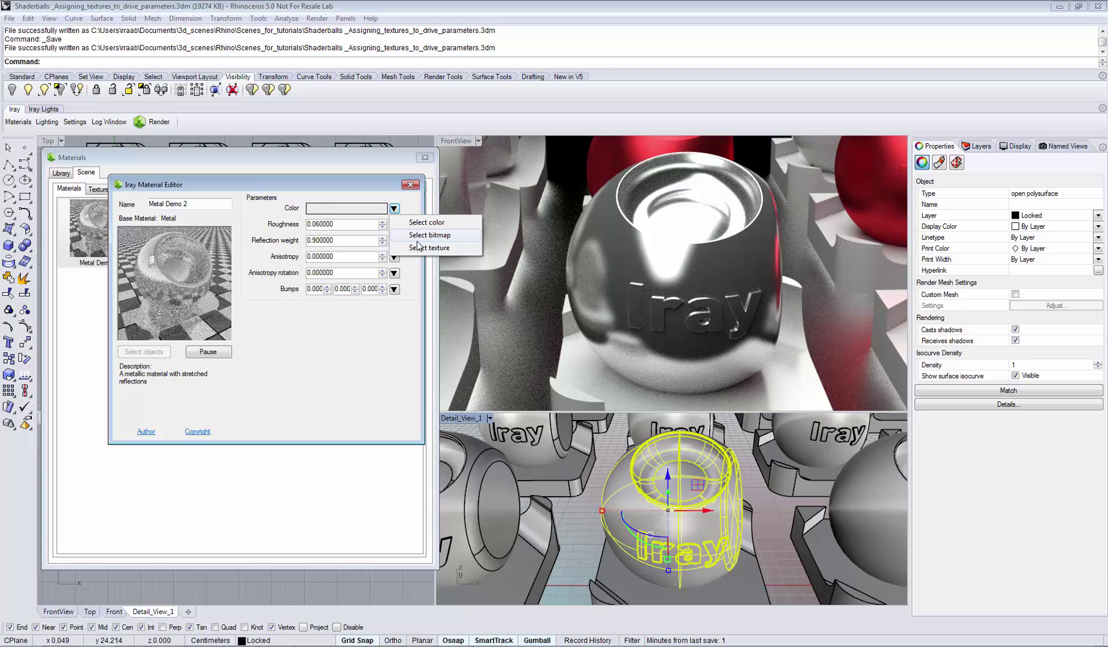
click(429, 248)
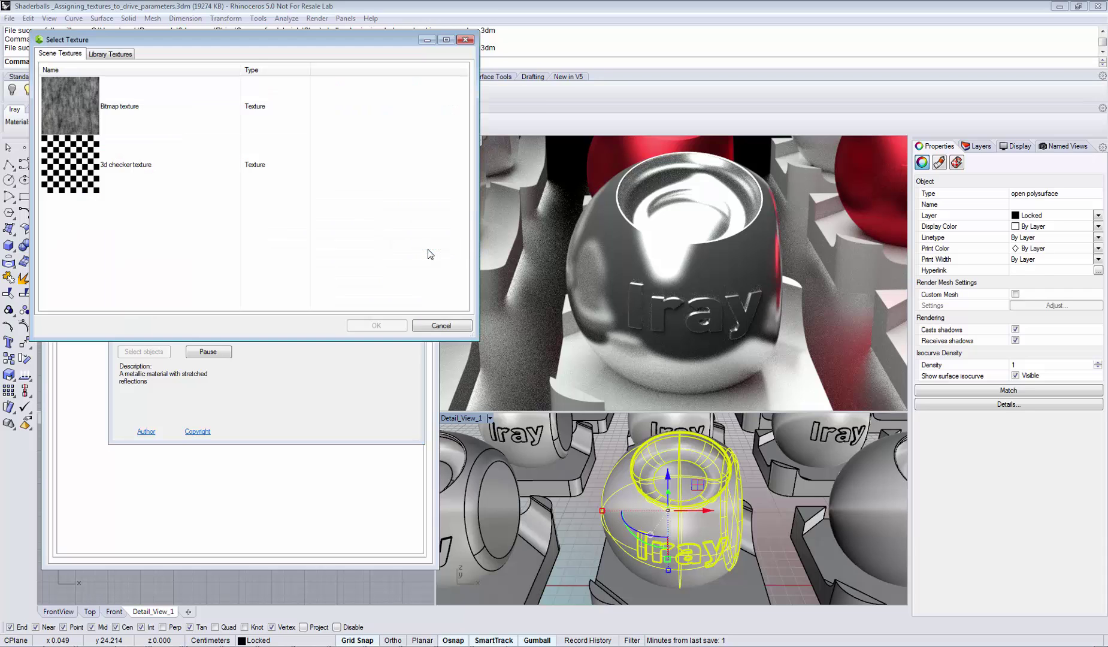
click(120, 55)
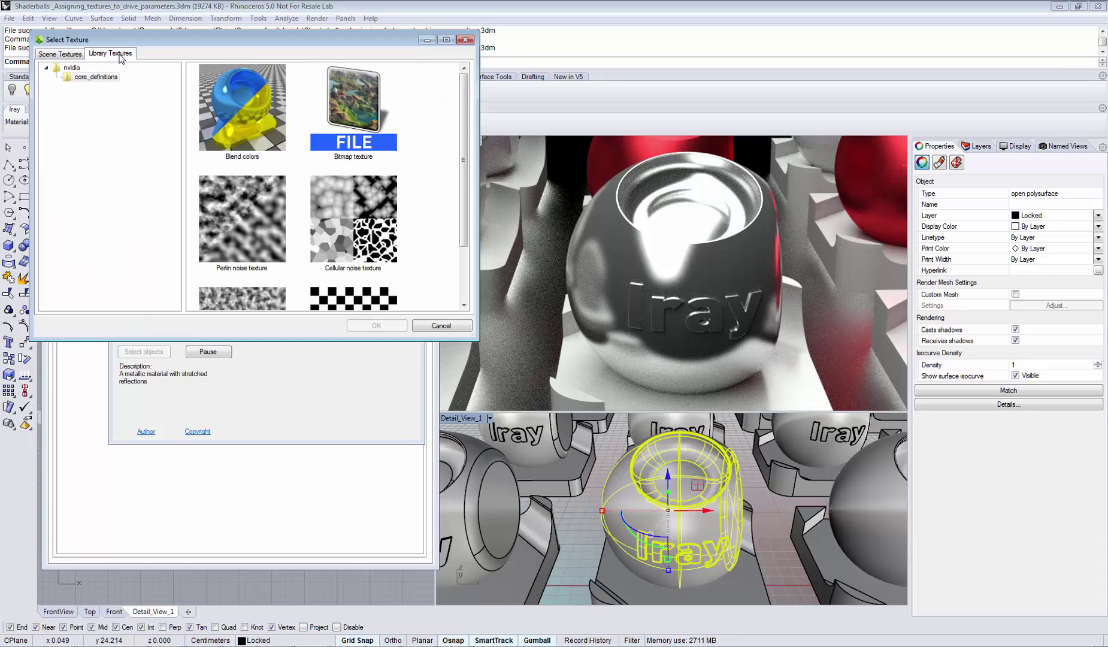
click(90, 78)
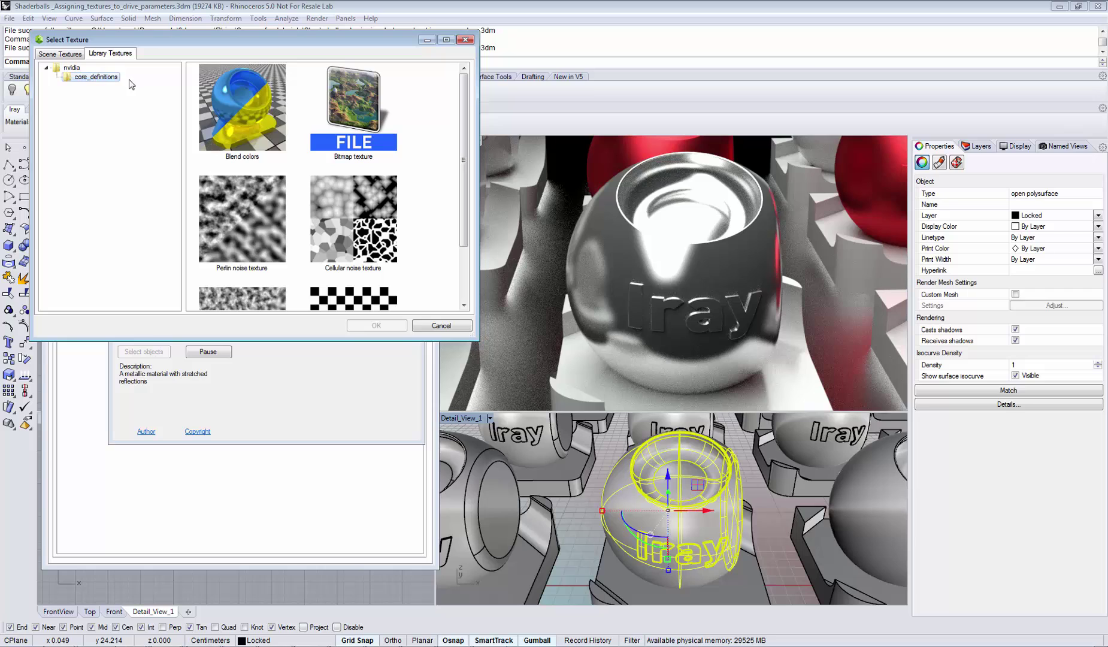
drag(463, 122, 463, 170)
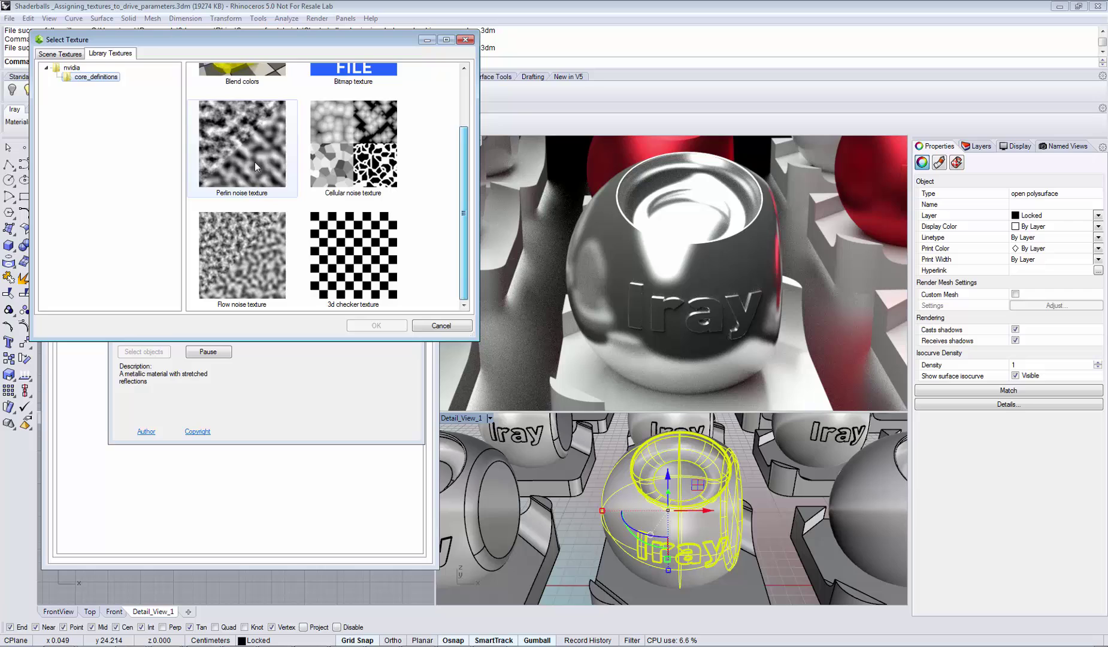
click(223, 142)
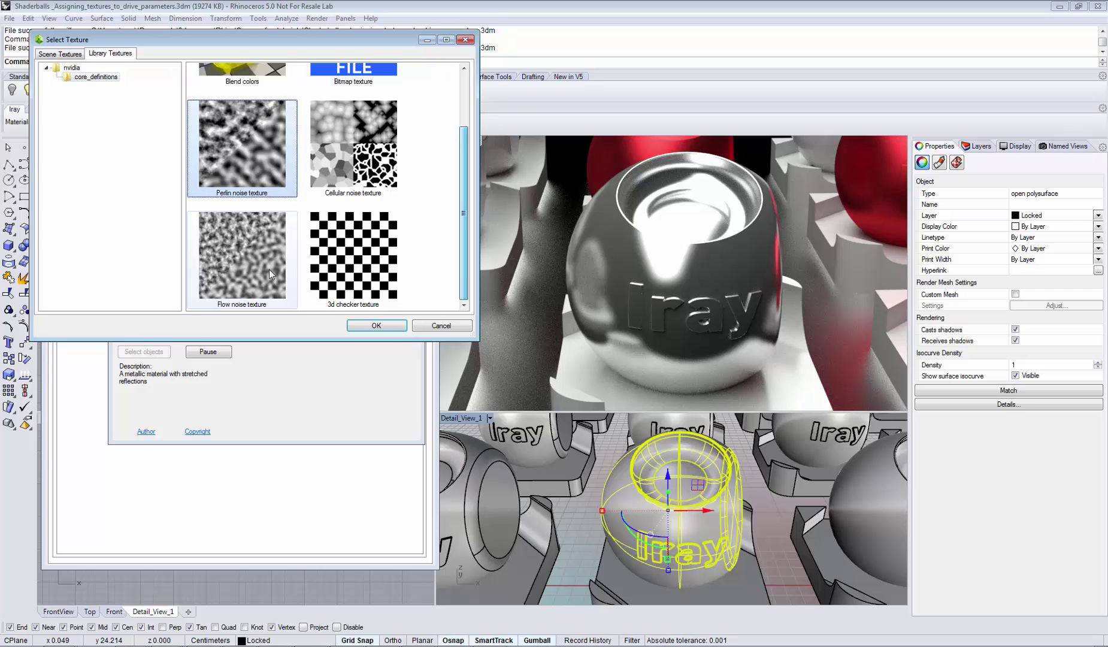
click(361, 323)
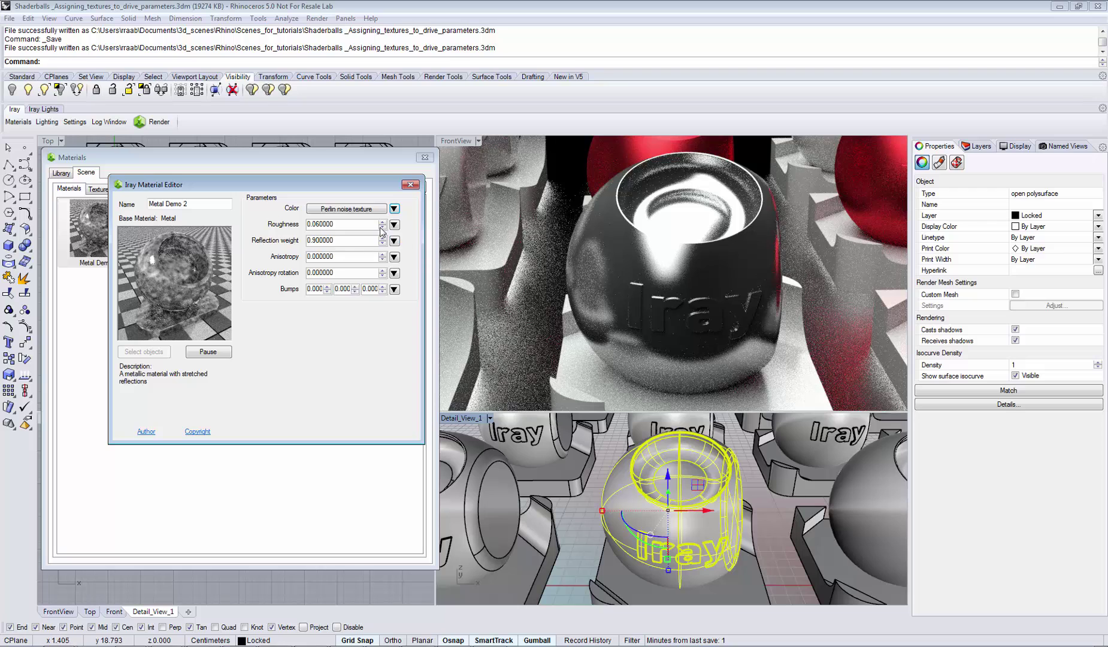
Set the Perlin noise texture's Tiling to 50 for X, Y and Z.
click(363, 210)
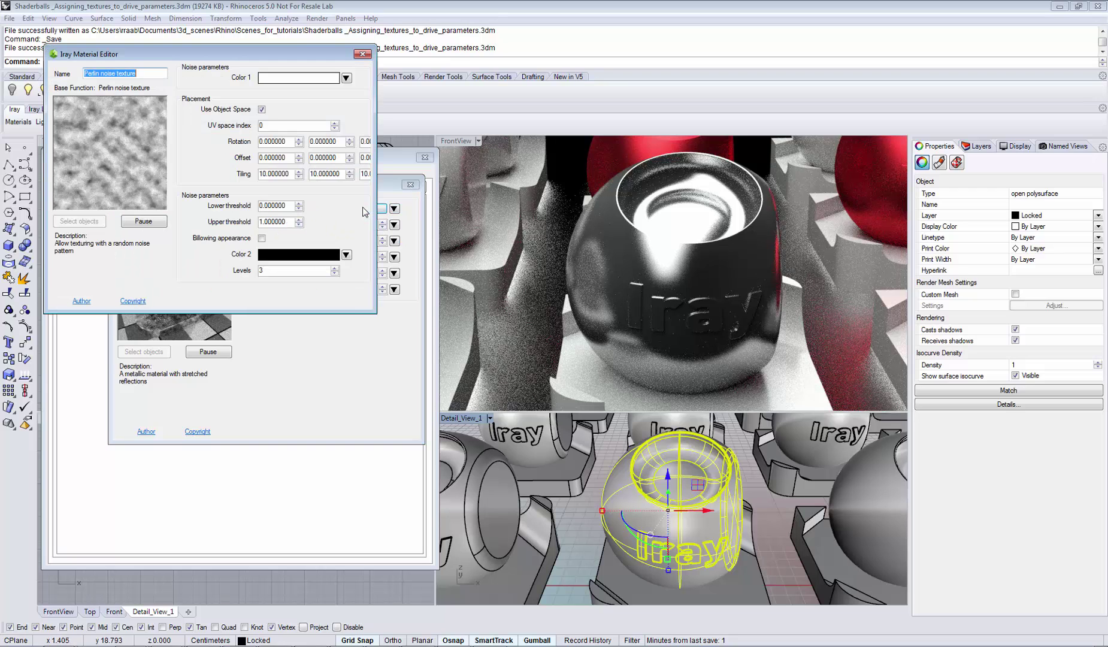
double_click(290, 174)
text(50)
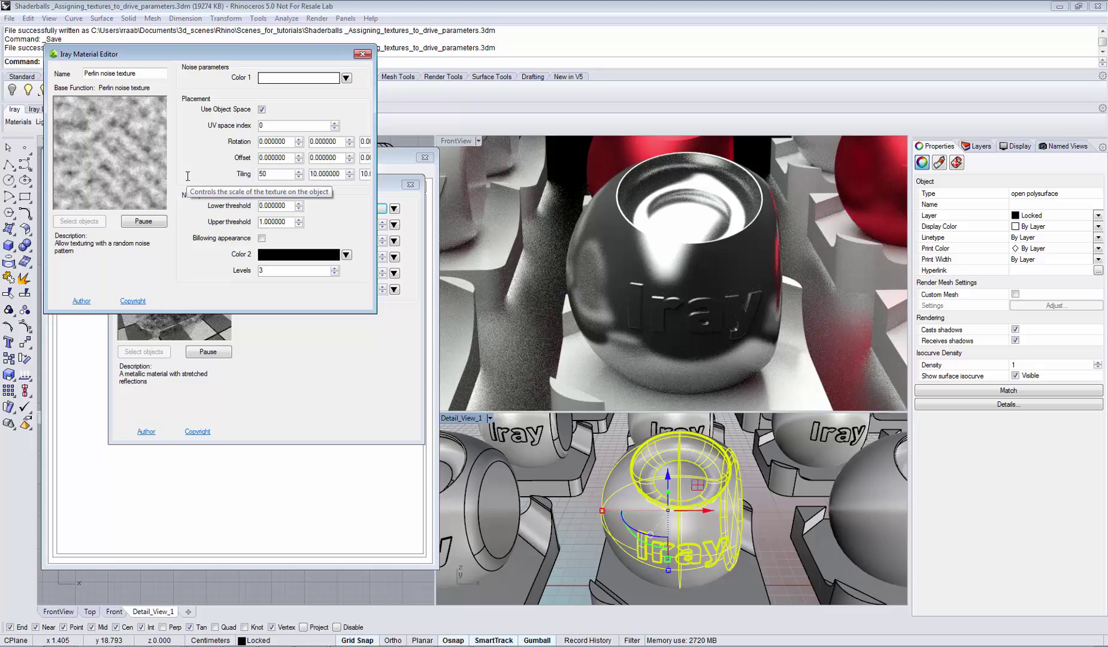
key(Tab)
text(50)
key(Tab)
text(50)
key(Return)
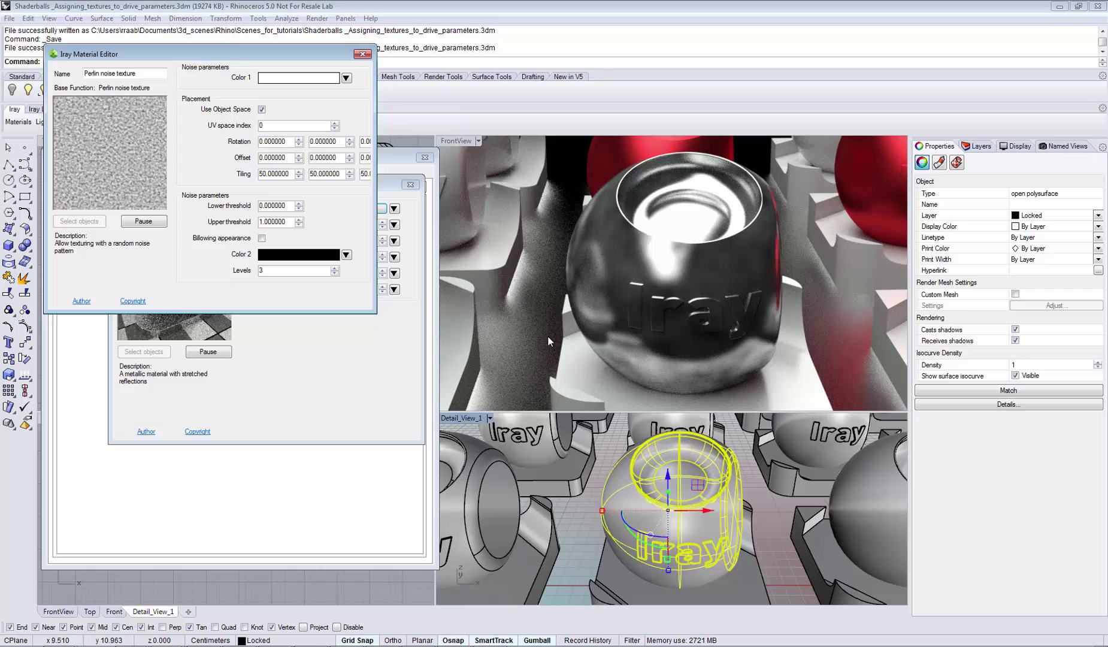
Close the Perlin noise settings and drive Roughness with Grunge_texture_01.png.
click(362, 54)
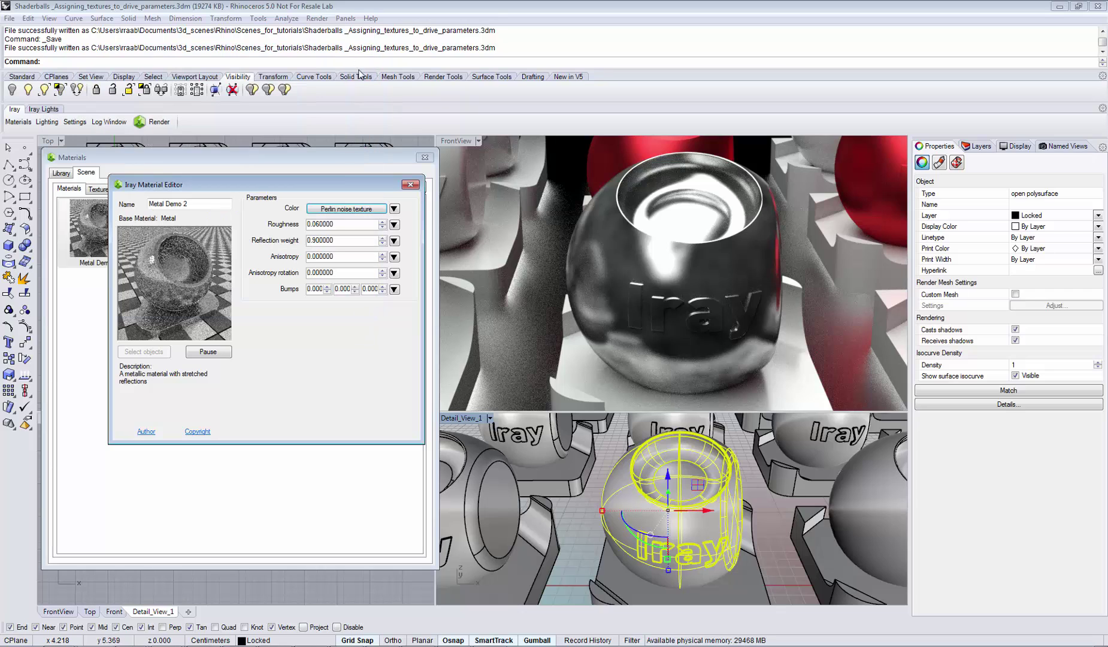
key(alt+Tab)
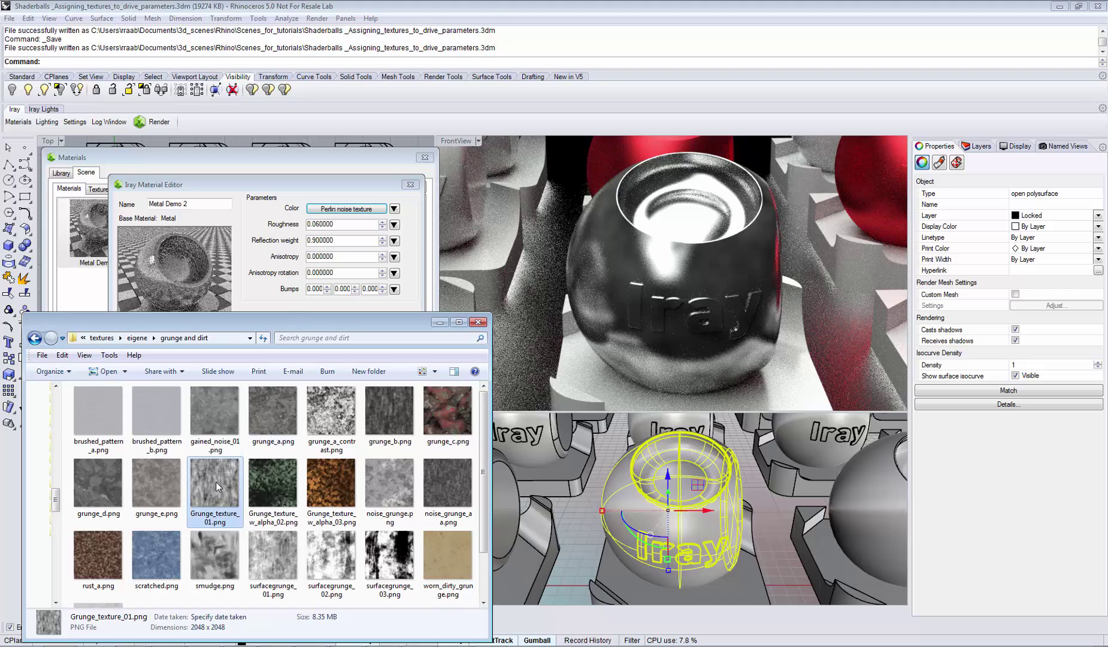
drag(214, 482, 338, 229)
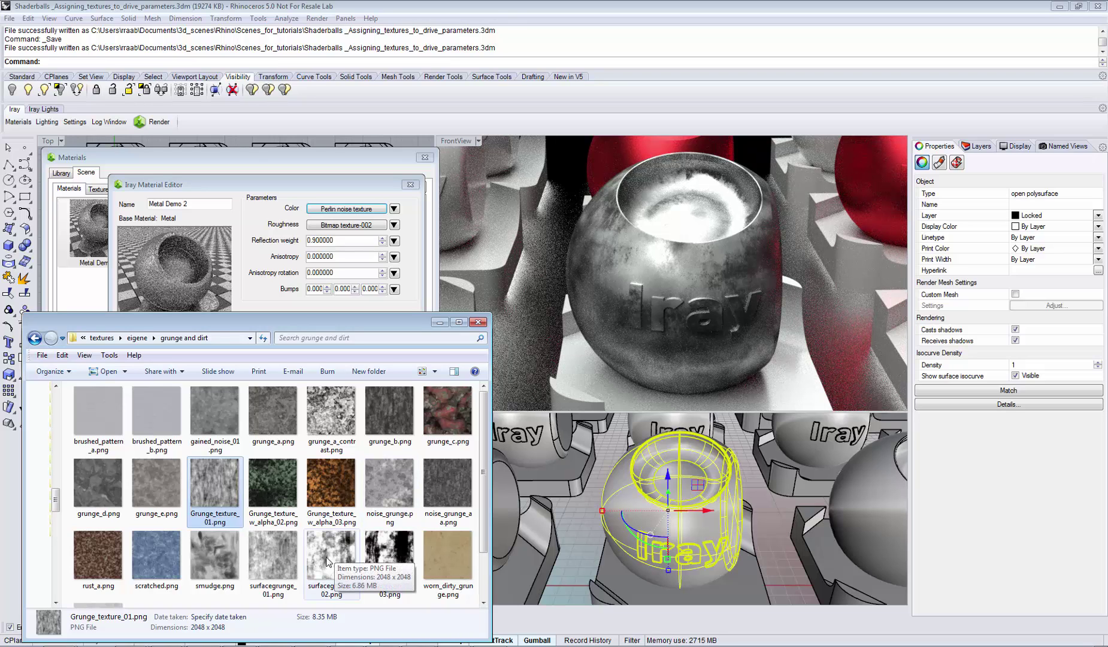
Drive Reflection weight with surfacegrunge_02.png, replacing the first-tried grunge_a_contrast.png.
click(333, 411)
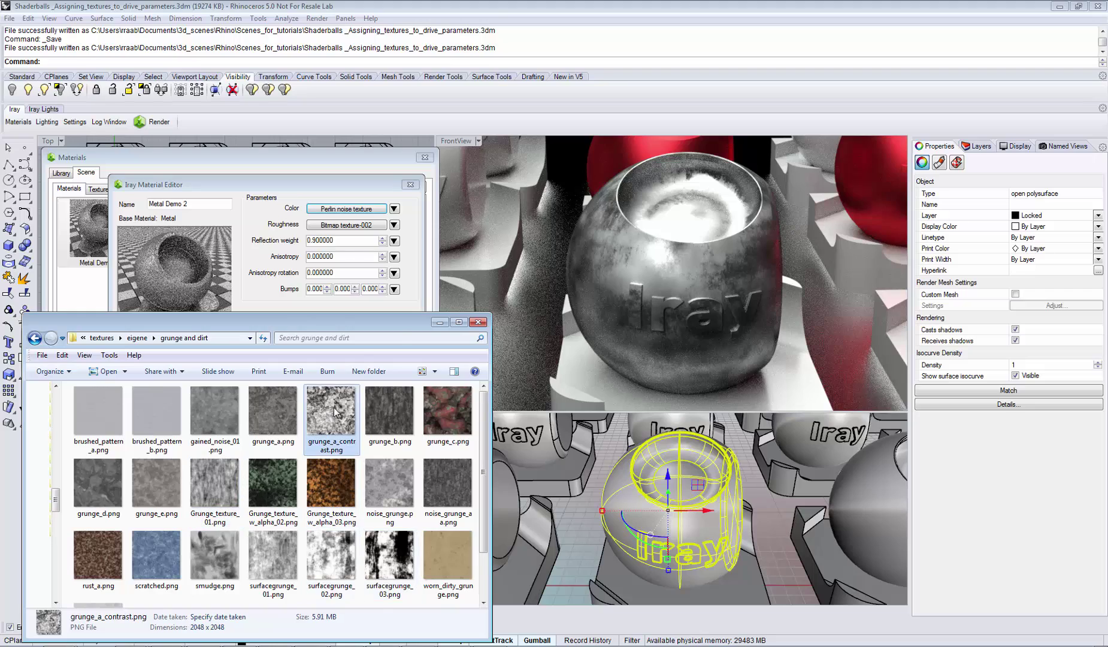
drag(333, 412, 339, 245)
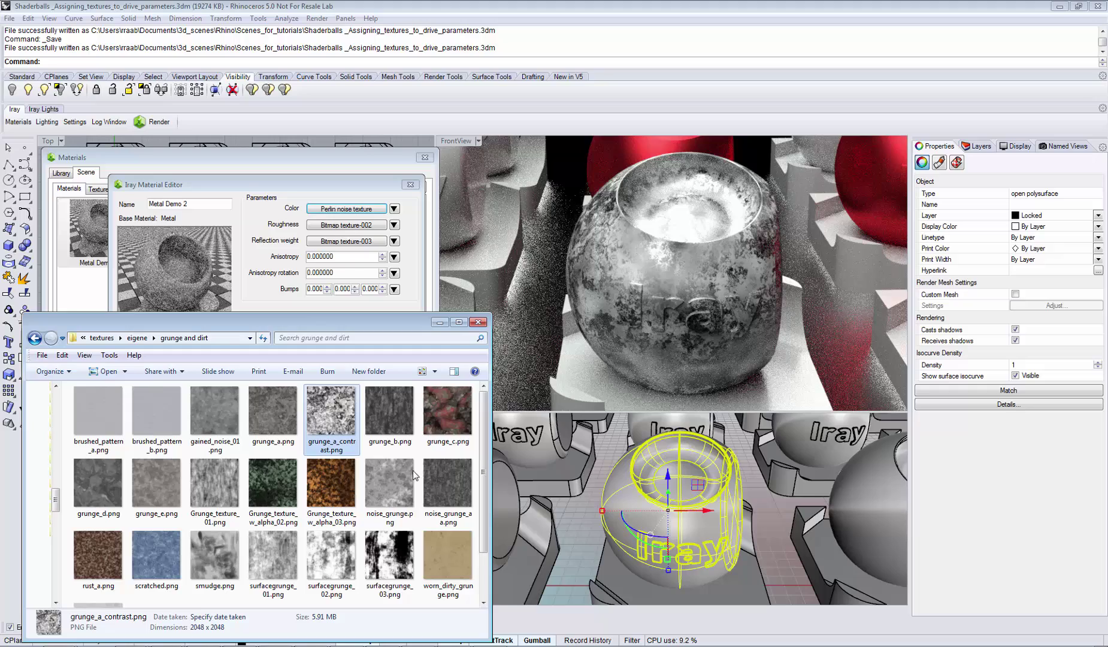
drag(330, 562, 342, 246)
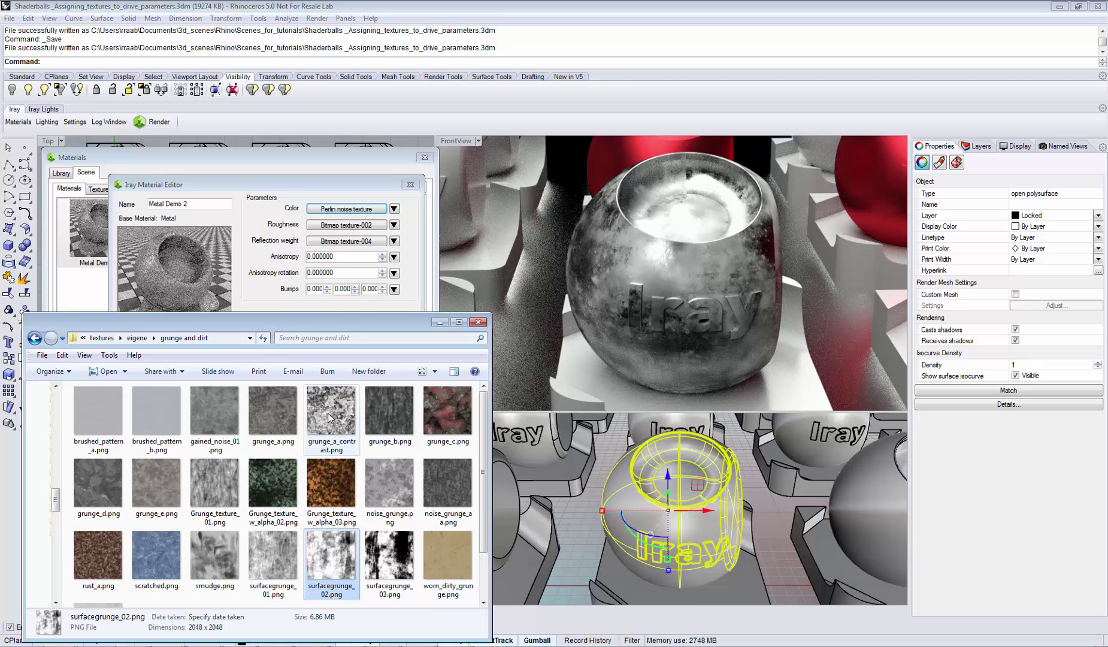
Apply grunge_a_contrast.png as a bump map on the Bumps parameter.
drag(329, 418, 364, 288)
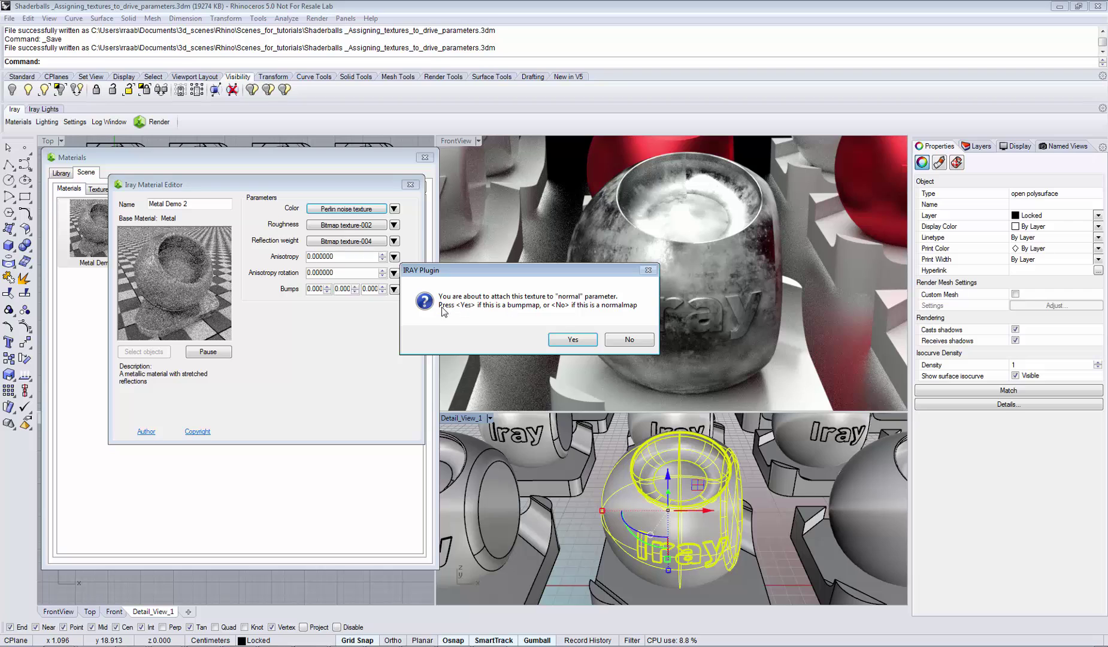
click(563, 342)
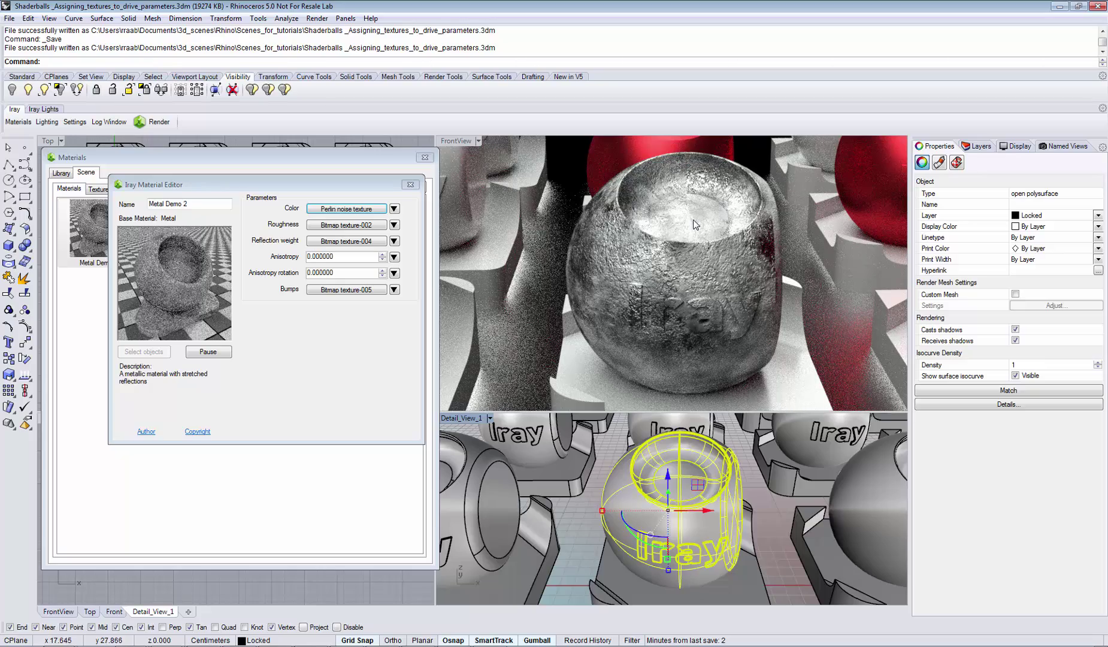
right_drag(614, 261, 497, 269)
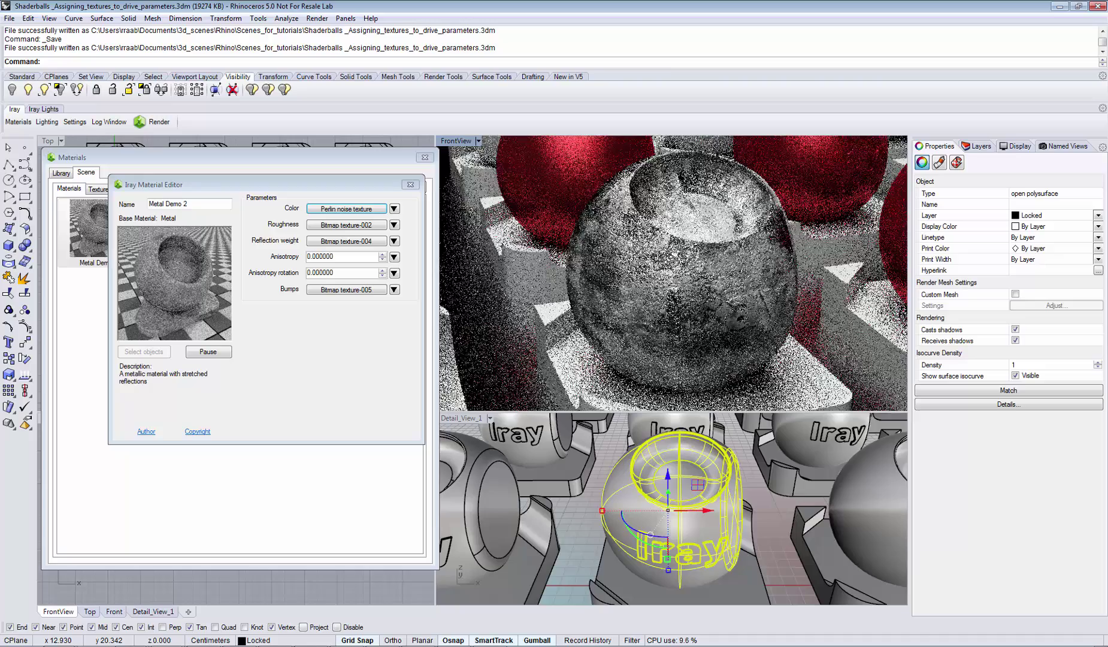